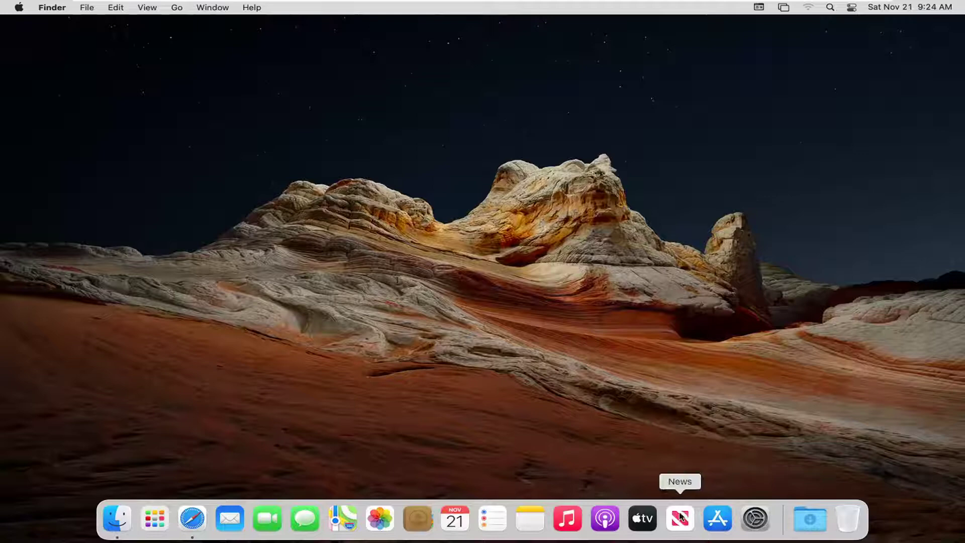
Launch System Preferences from the Dock and open the Displays pane
click(754, 520)
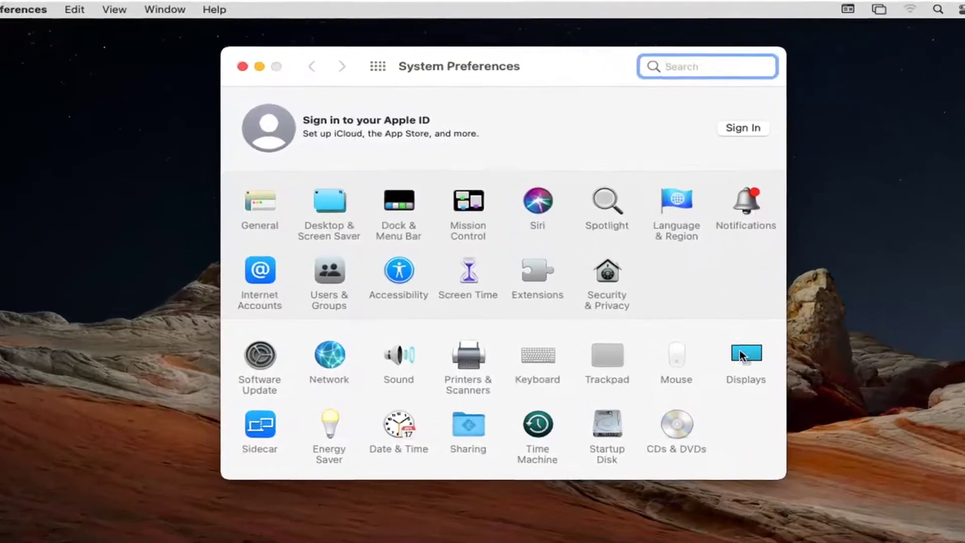
click(712, 331)
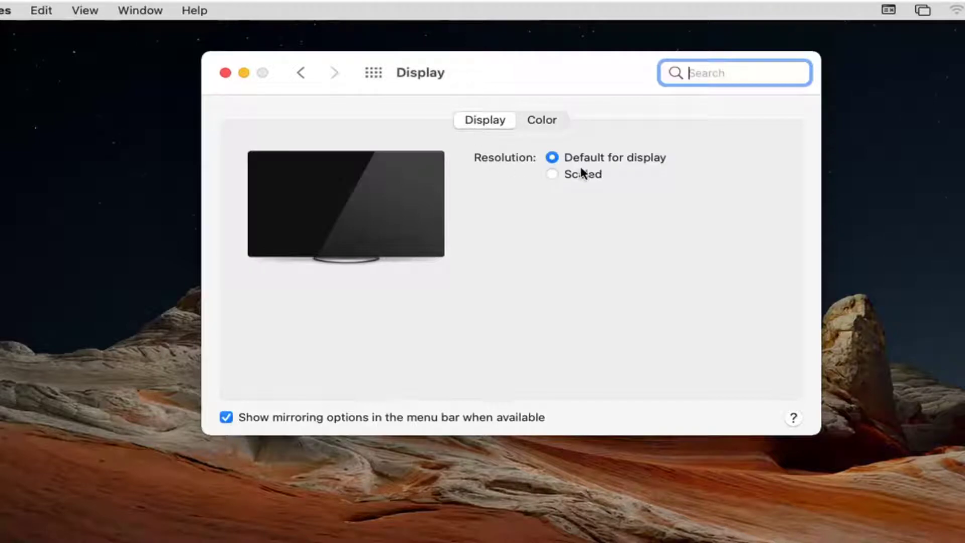
Switch Resolution to Scaled and pick 720 × 450 (HiDPI)
click(556, 179)
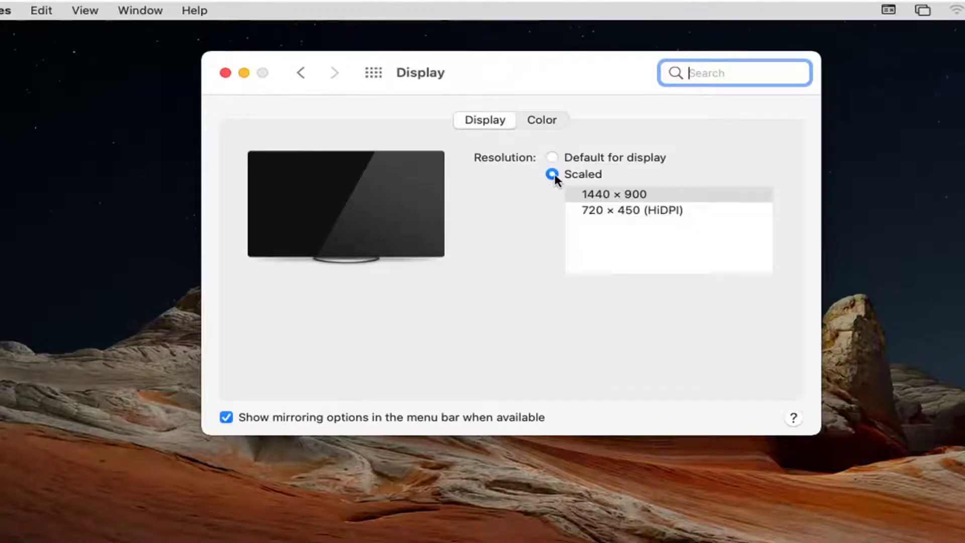
click(597, 212)
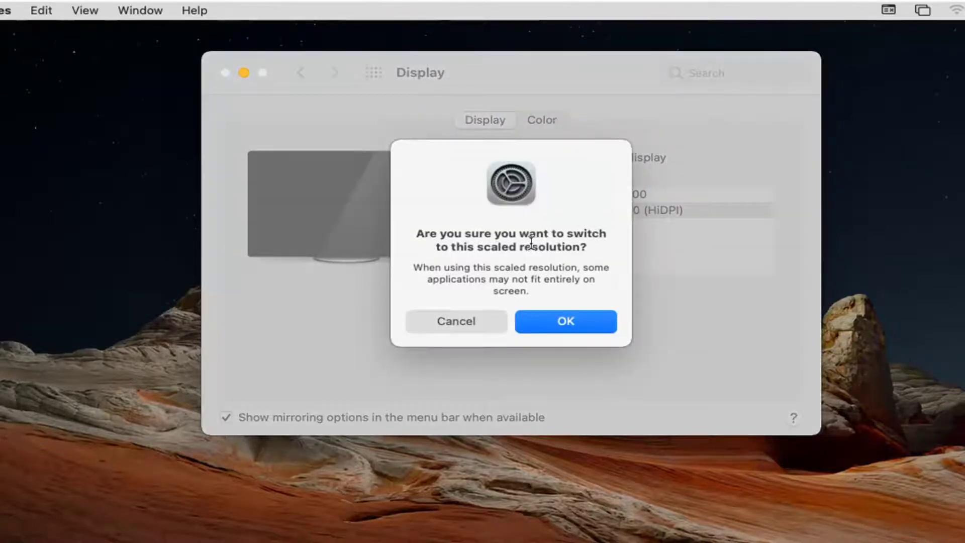
Confirm the 720 × 450 (HiDPI) switch, then change the scaled resolution to 1440 × 900
click(562, 325)
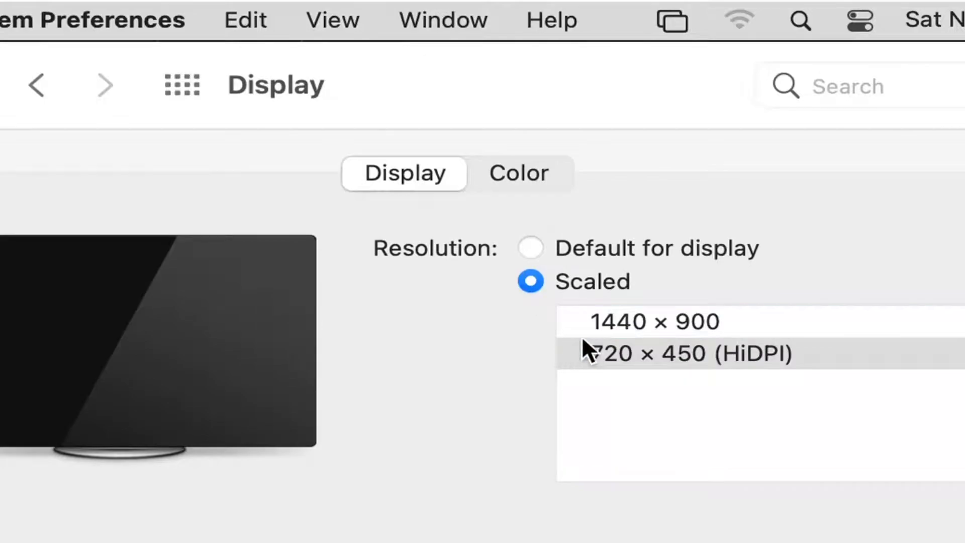
click(617, 320)
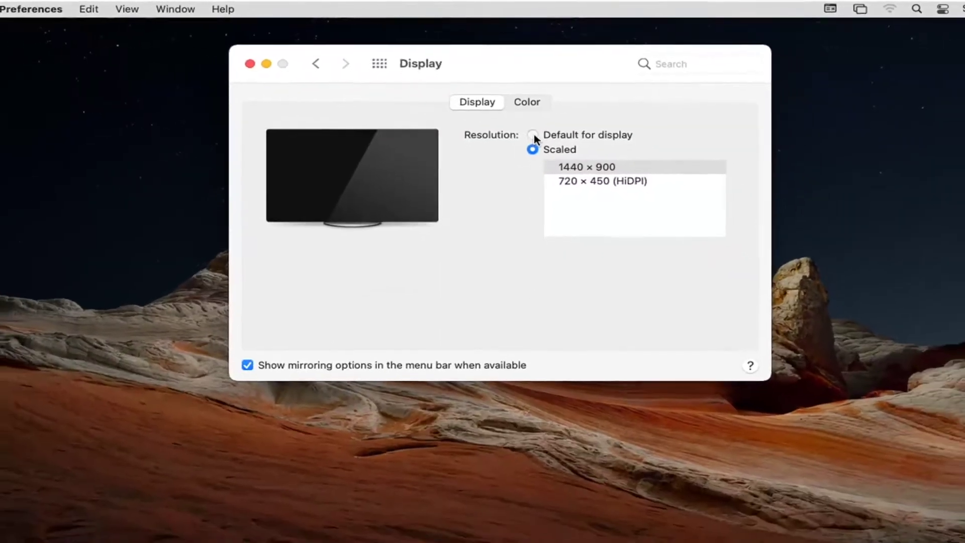
Choose the Default for display resolution option under Resolution
click(525, 128)
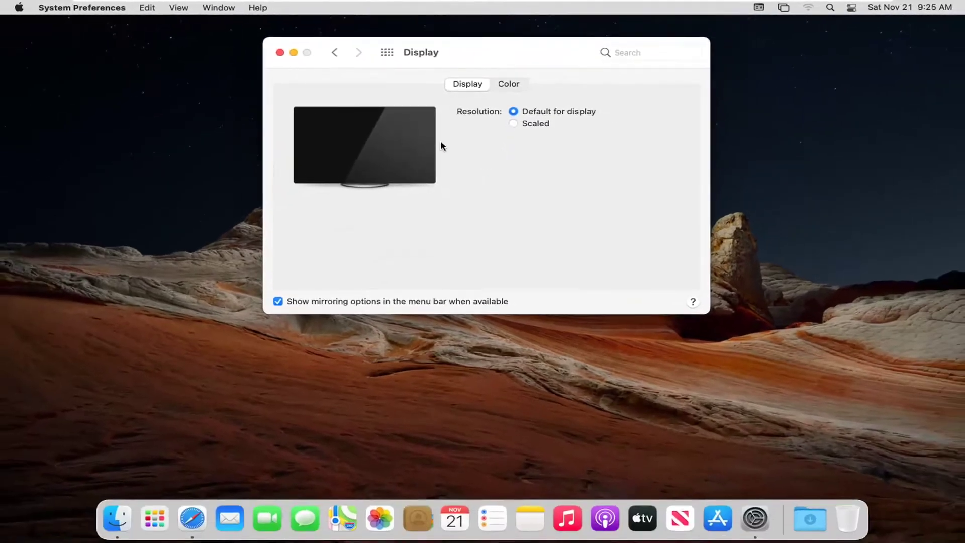